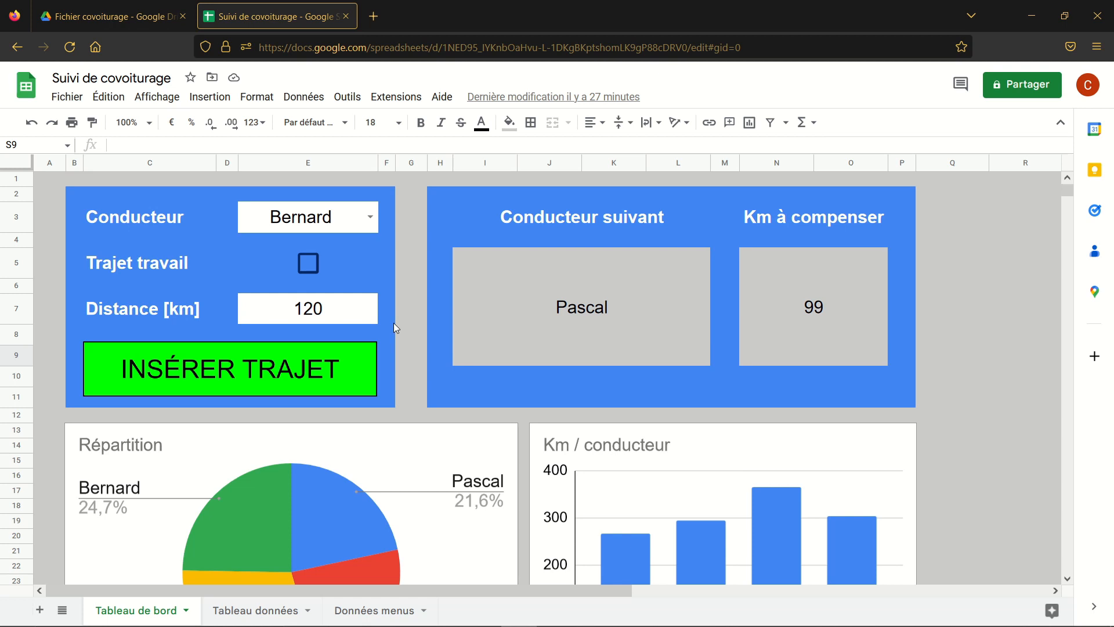
{"action": "left_click", "coordinate": [1016, 395]}
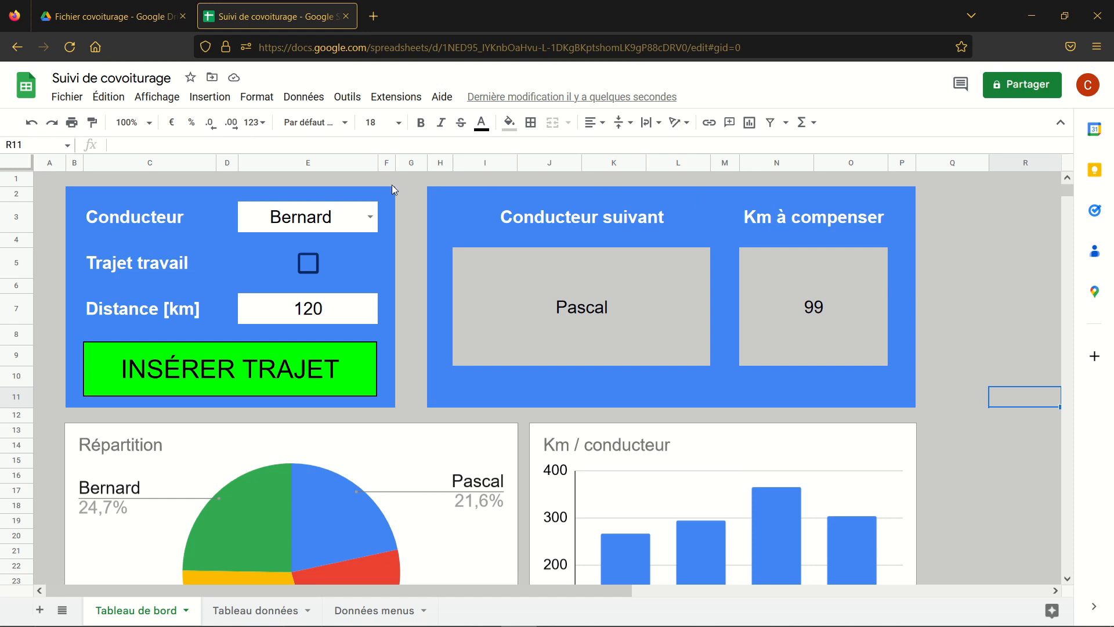
{"action": "left_click", "coordinate": [338, 258]}
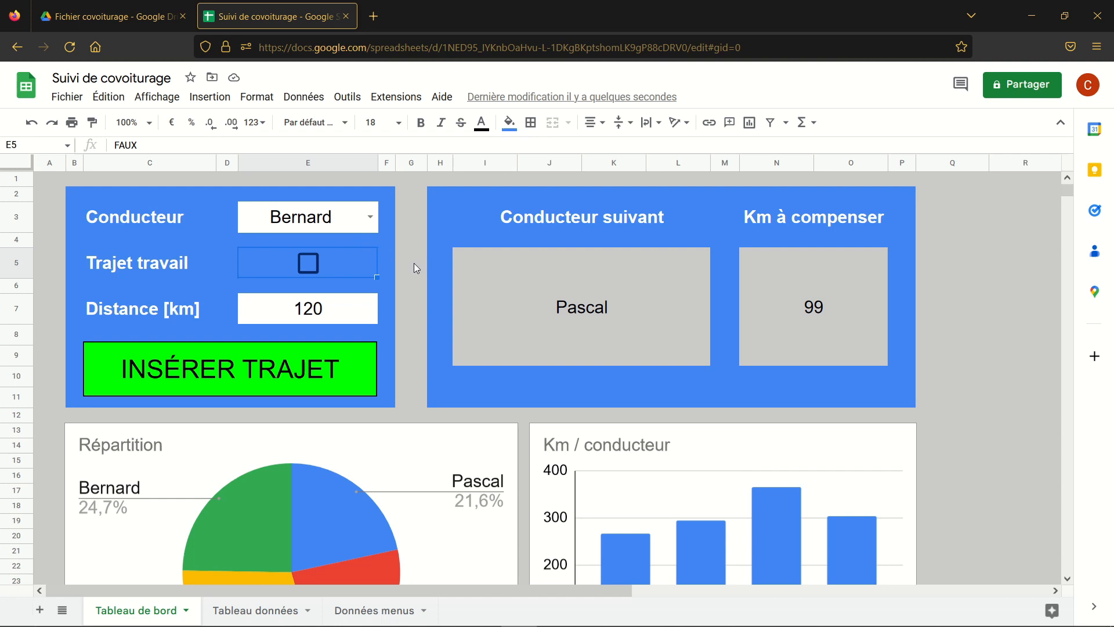
{"action": "left_click", "coordinate": [415, 266]}
{"action": "left_click", "coordinate": [352, 263]}
{"action": "left_click", "coordinate": [410, 286]}
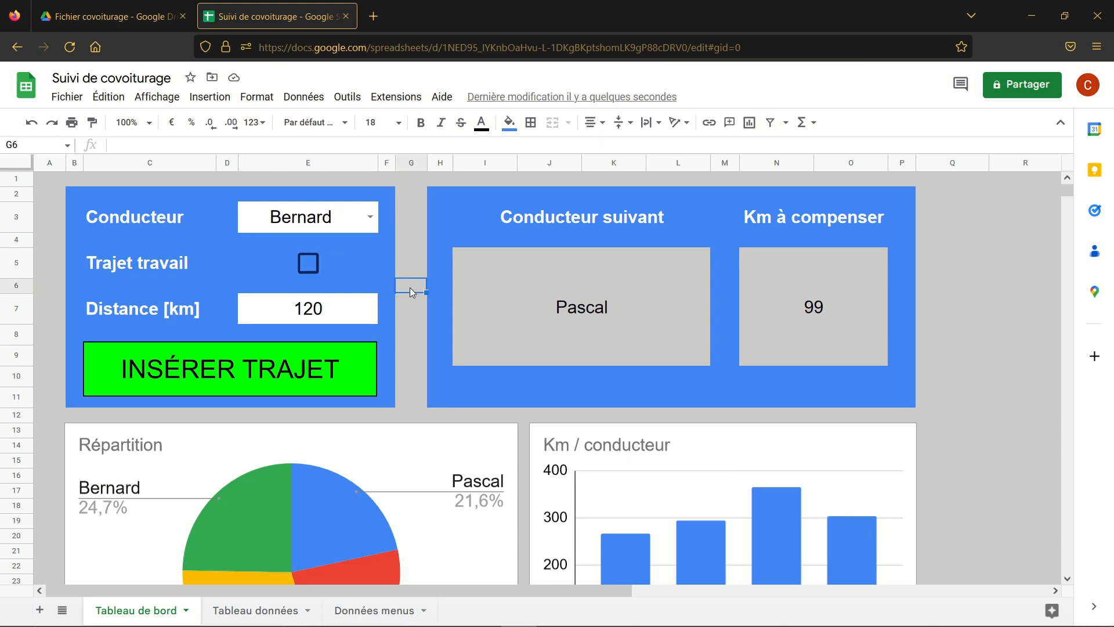
- Set the trip's Distance [km] to 110 on the Tableau de bord sheet
{"action": "left_click", "coordinate": [348, 308]}
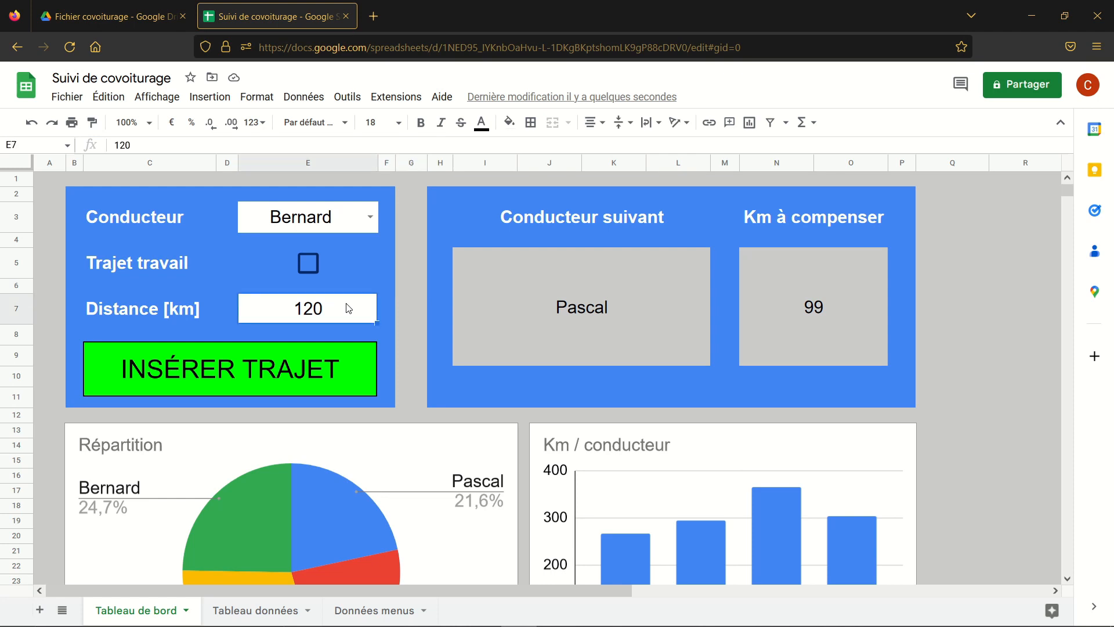
{"action": "type", "text": "110"}
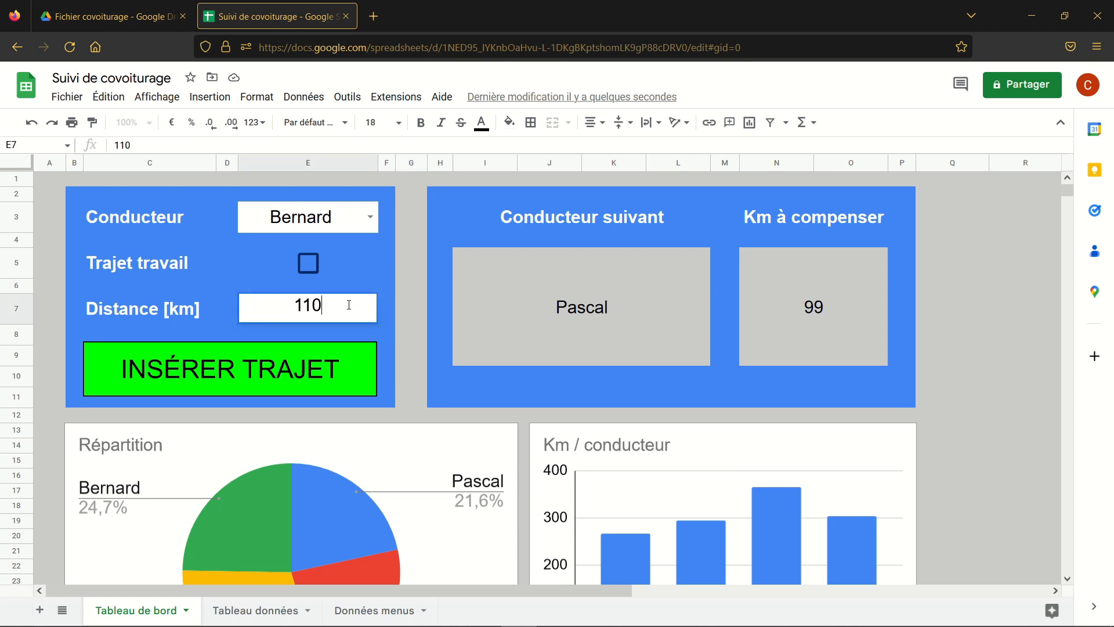
{"action": "key", "text": "Return"}
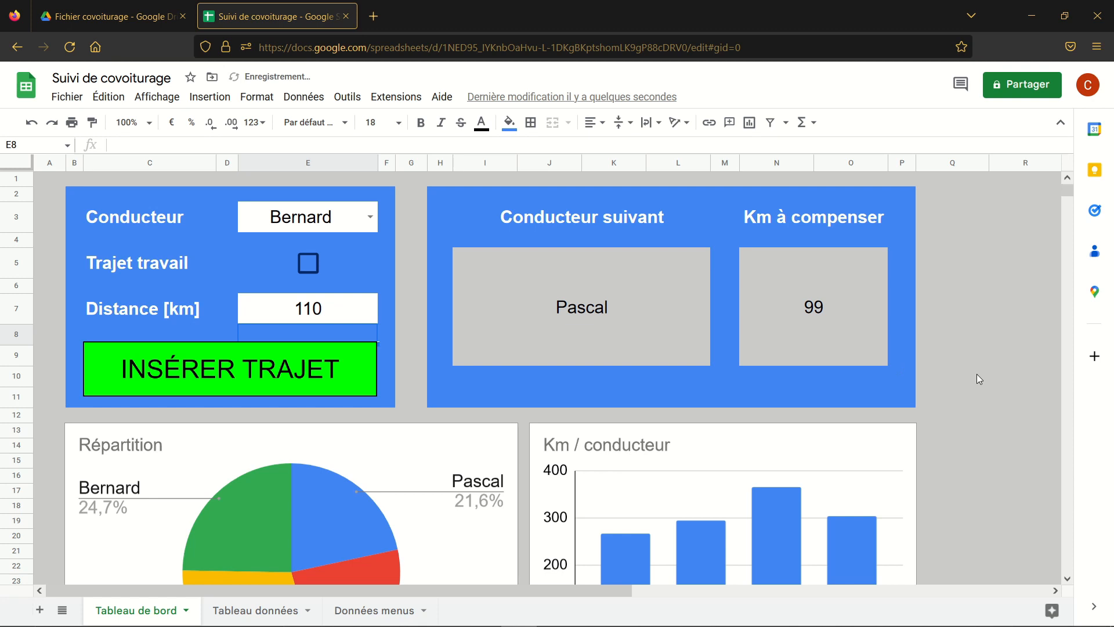
{"action": "left_click", "coordinate": [993, 359]}
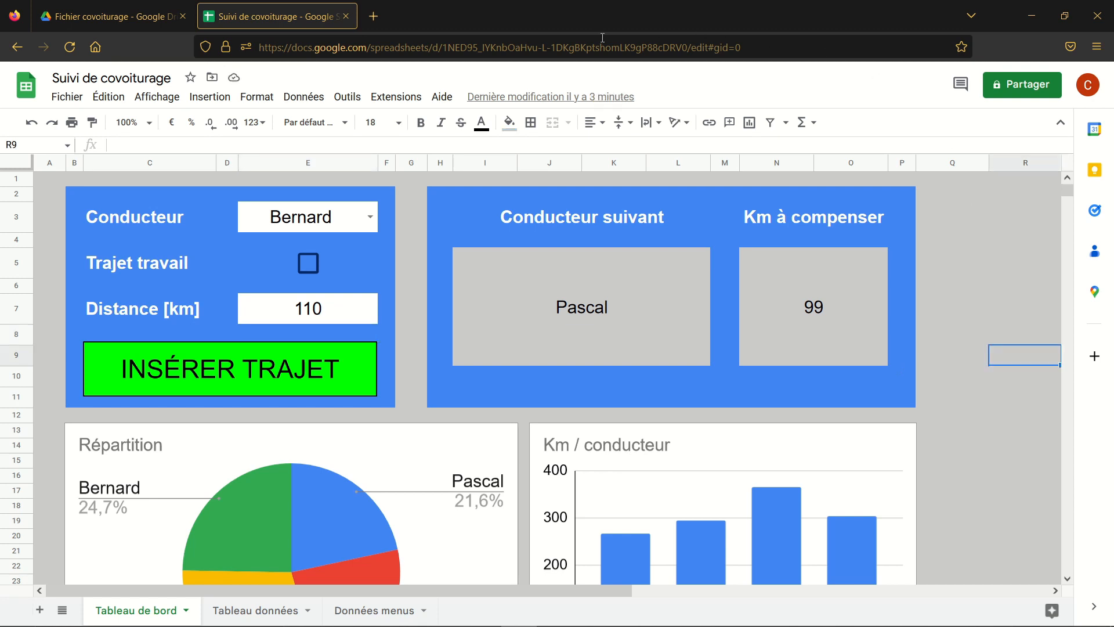
- Open the spreadsheet's Apps Script project and go to its triggers (Déclencheurs) page
{"action": "left_click", "coordinate": [399, 97]}
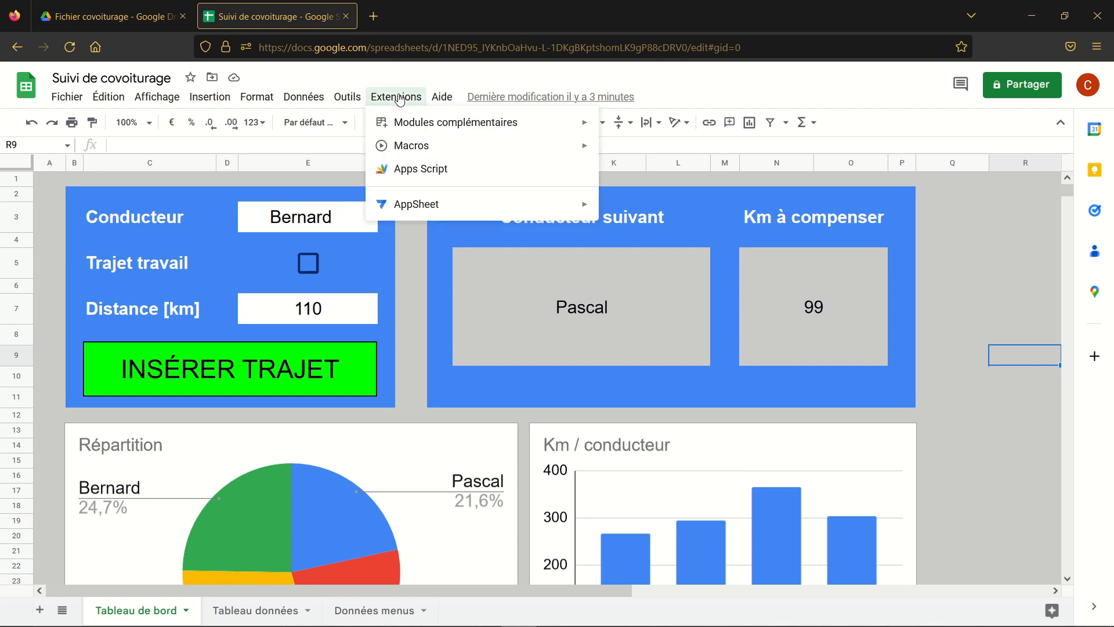
{"action": "left_click", "coordinate": [438, 171]}
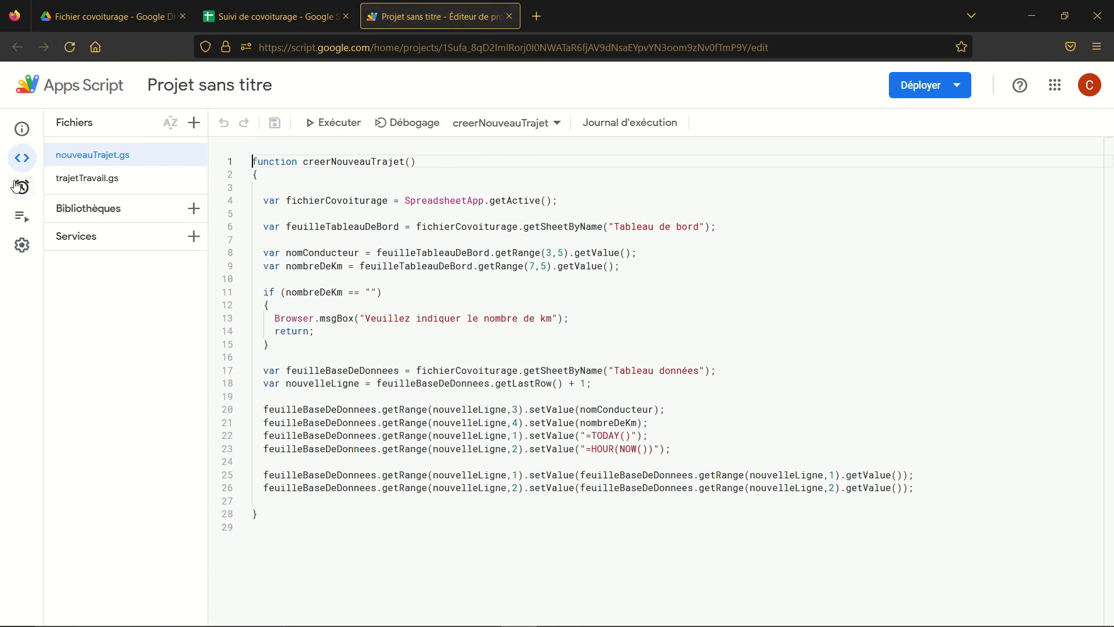
{"action": "left_click", "coordinate": [35, 190]}
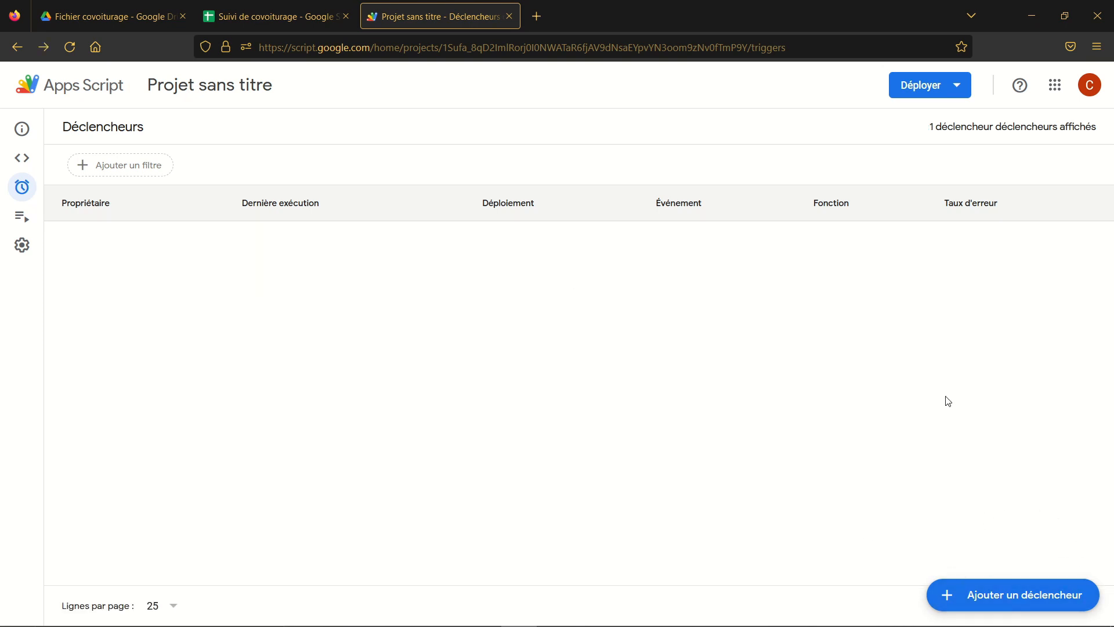
- Start a new trigger that runs the ajouterTrajetTravail function on the Head deployment
{"action": "left_click", "coordinate": [1041, 602]}
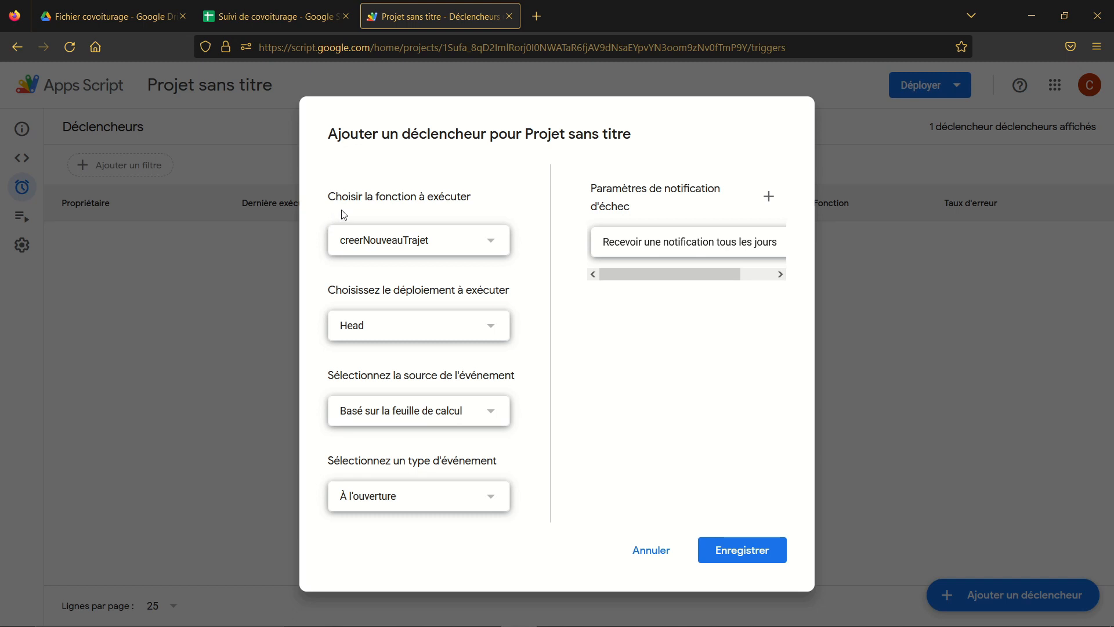
{"action": "left_click", "coordinate": [492, 243]}
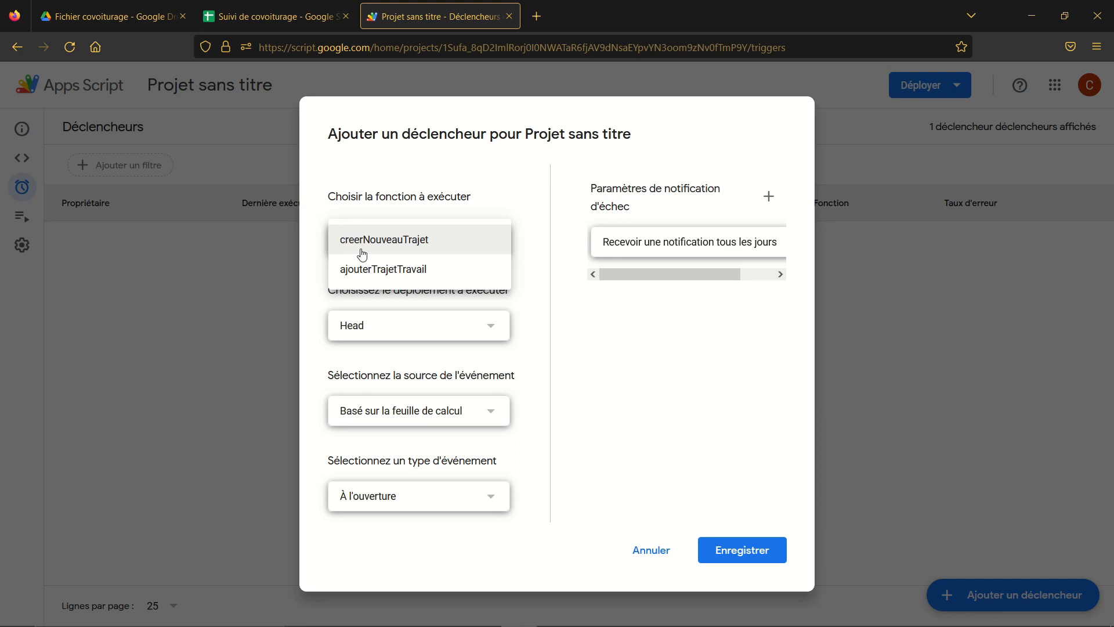
{"action": "left_click", "coordinate": [368, 275]}
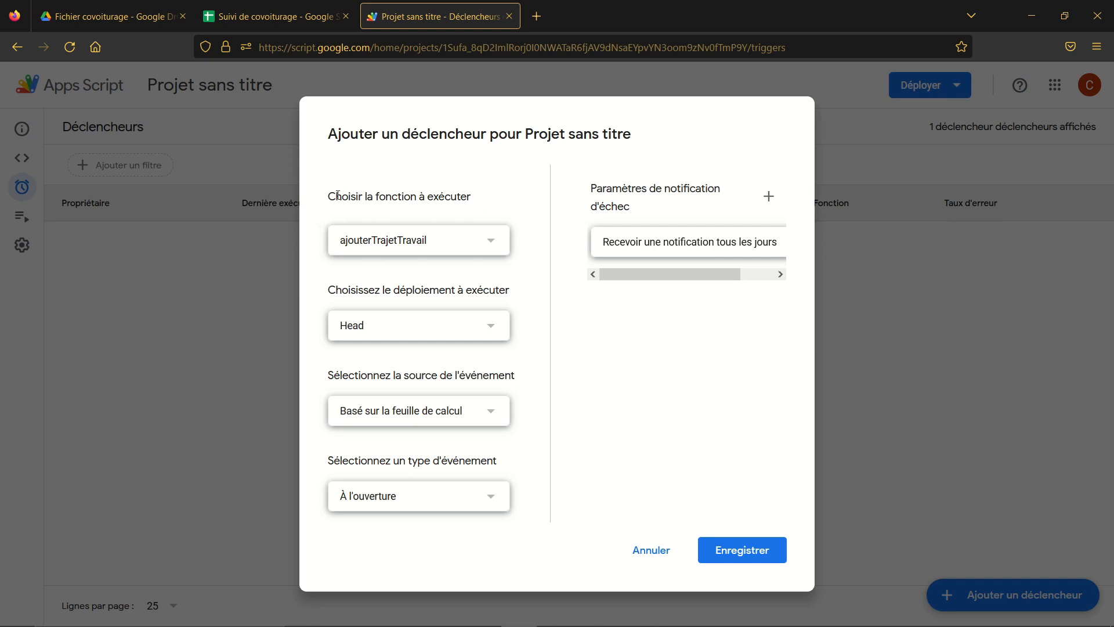
{"action": "left_click", "coordinate": [494, 329]}
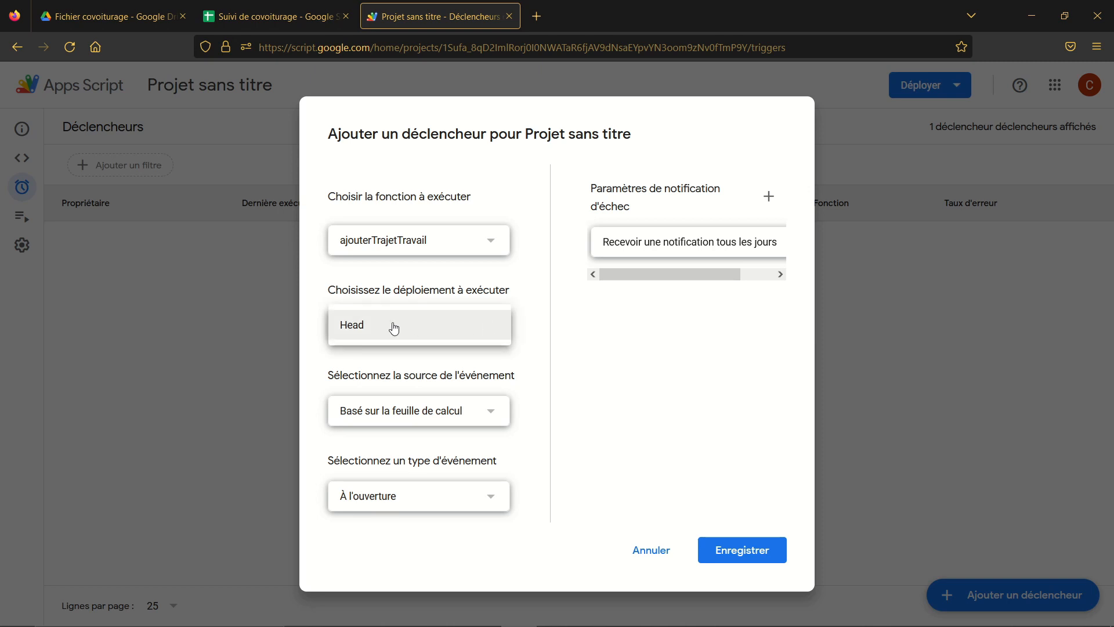
{"action": "left_click", "coordinate": [363, 329]}
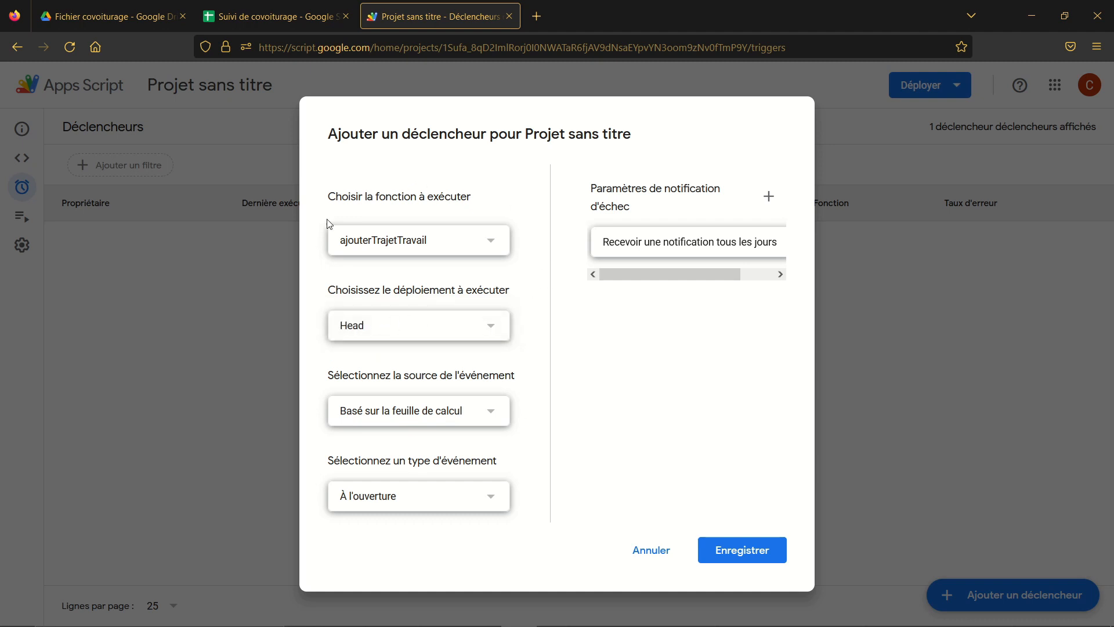
- Set the trigger's event source to Basé sur la feuille de calcul and its event type to Lors d'une modification
{"action": "left_click", "coordinate": [491, 412]}
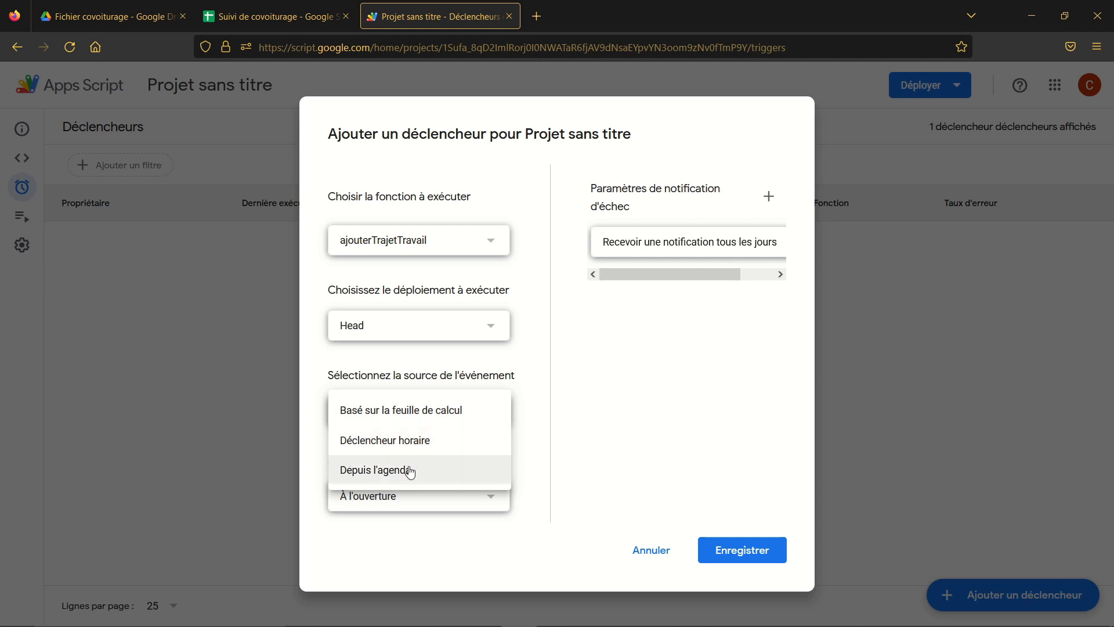
{"action": "left_click", "coordinate": [445, 416]}
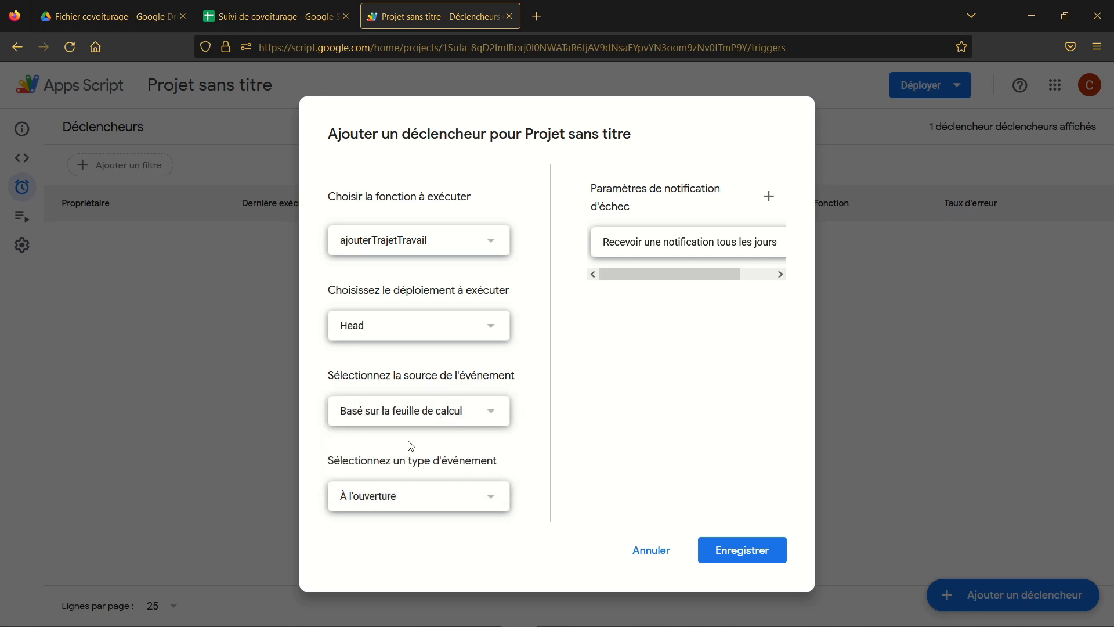
{"action": "left_click", "coordinate": [490, 500]}
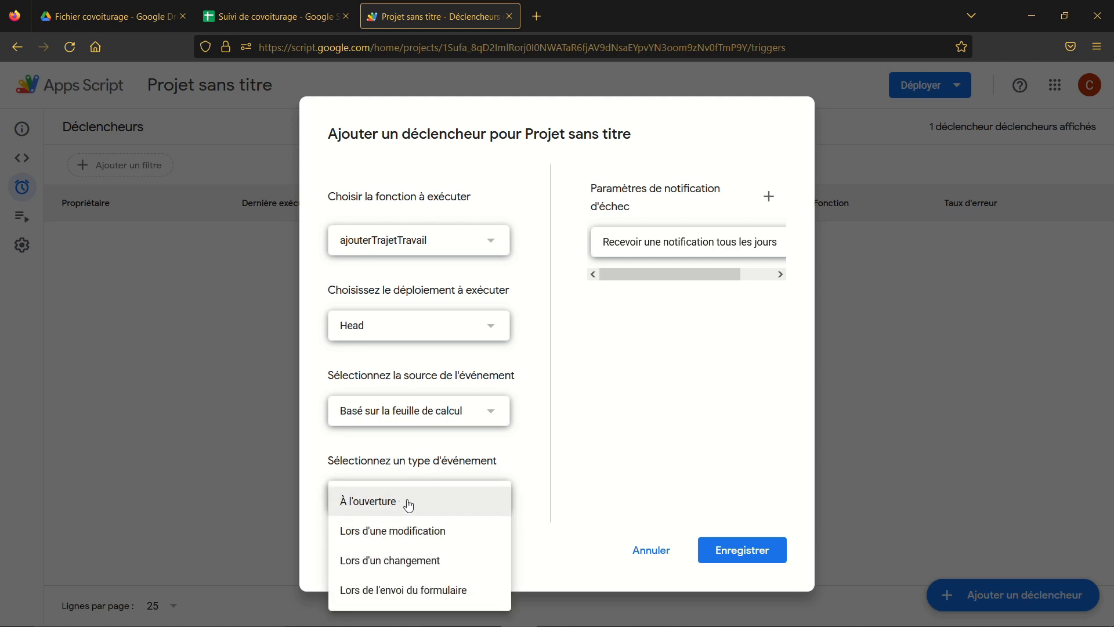
{"action": "left_click", "coordinate": [432, 534]}
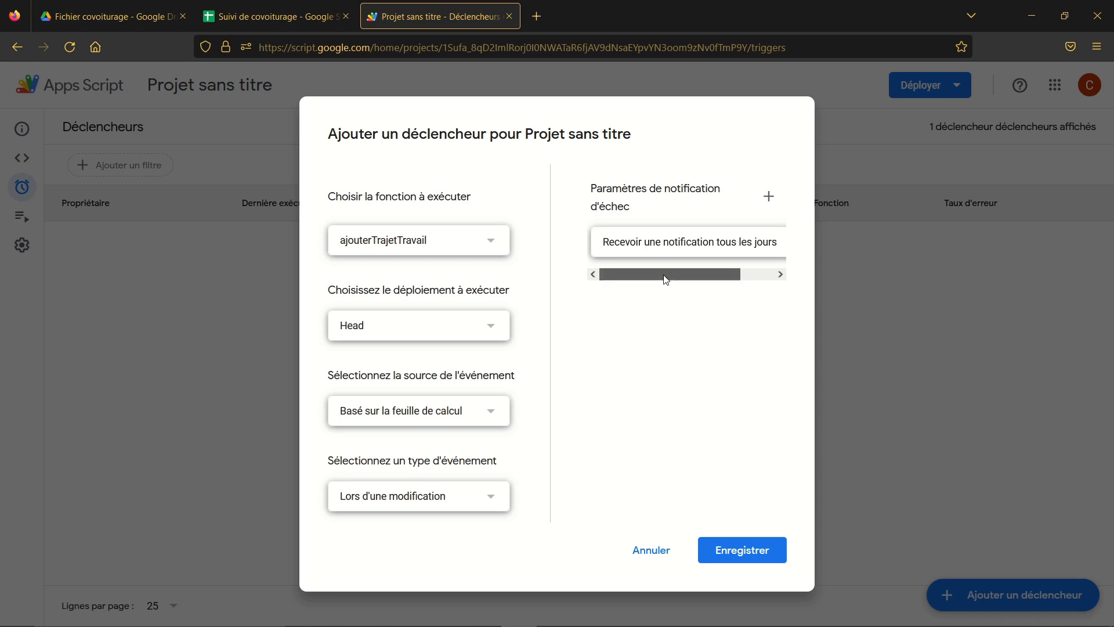
- Set the trigger's failure notifications to weekly (toutes les semaines) and save the trigger
{"action": "left_click_drag", "start_coordinate": [664, 275], "coordinate": [754, 287]}
{"action": "left_click", "coordinate": [769, 244]}
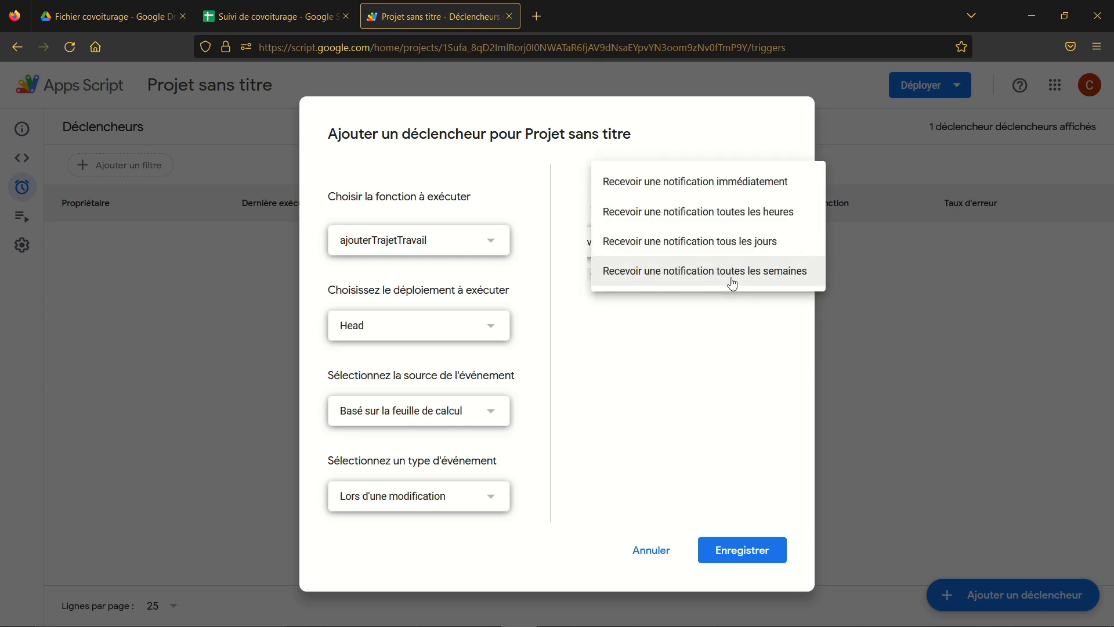
{"action": "left_click", "coordinate": [734, 284]}
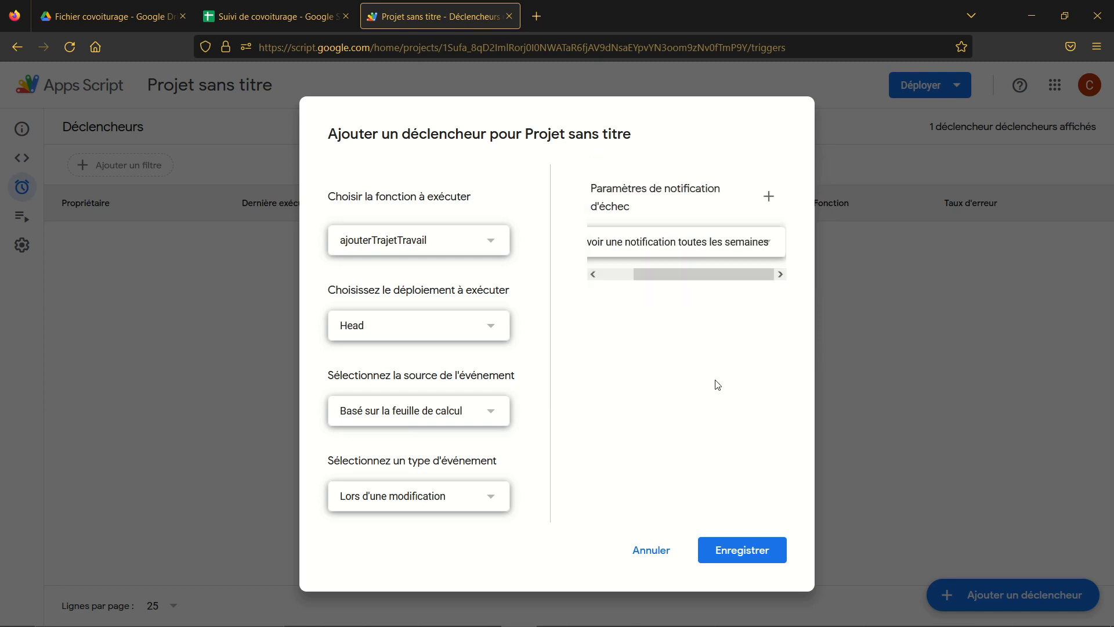
{"action": "left_click", "coordinate": [750, 553]}
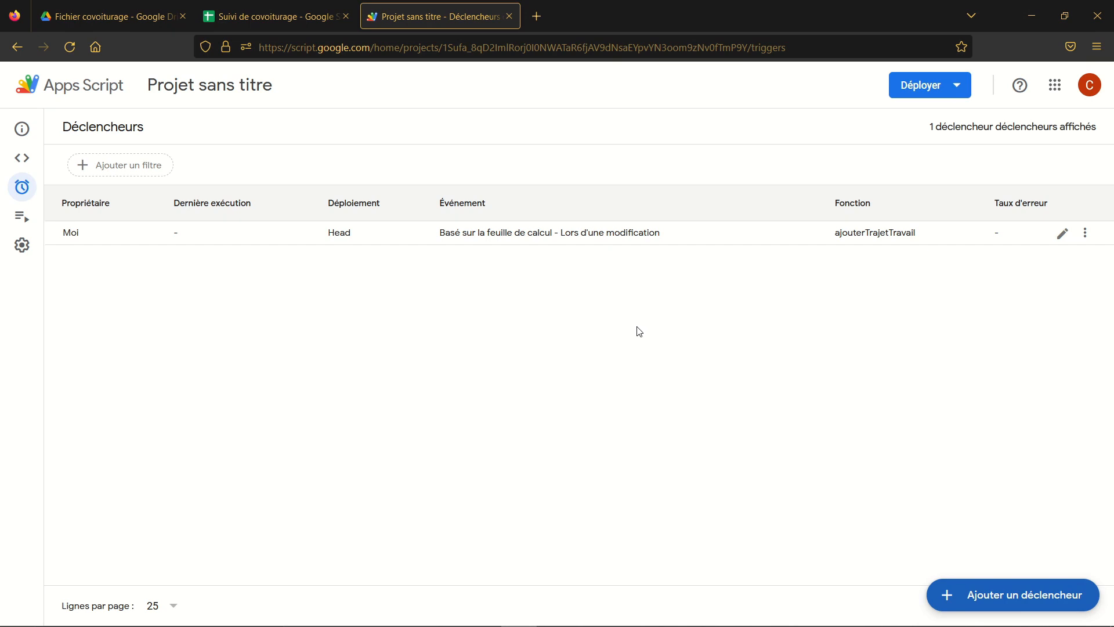
- In the Suivi de covoiturage spreadsheet, consult the work round-trip distance in Données menus and enable Trajet travail on the Tableau de bord
{"action": "left_click", "coordinate": [265, 5]}
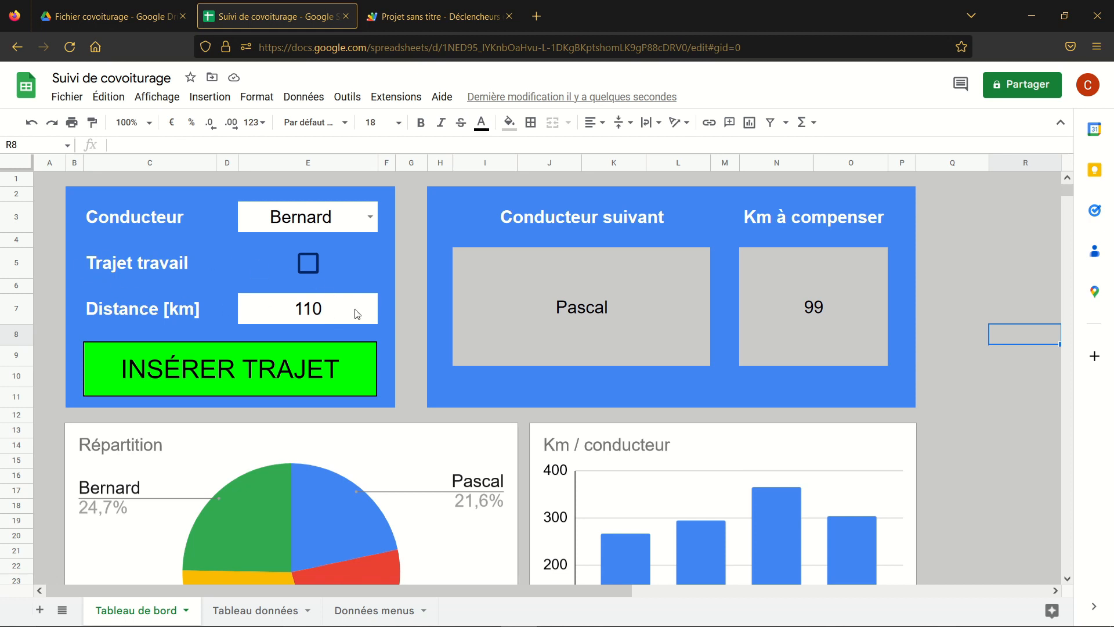
{"action": "left_click", "coordinate": [371, 608]}
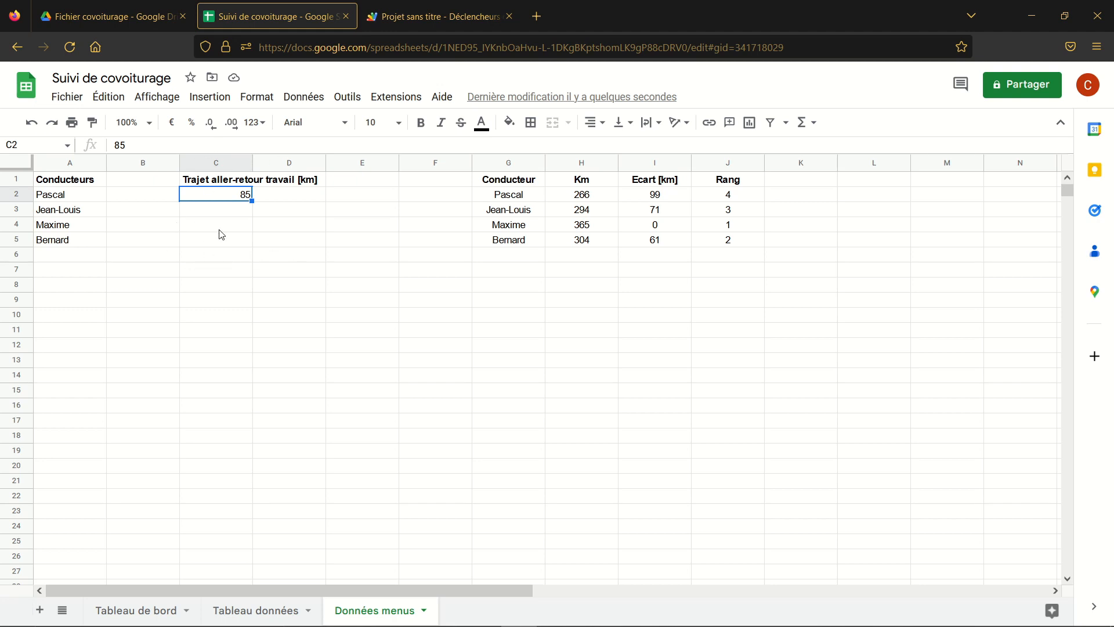
{"action": "left_click", "coordinate": [127, 619]}
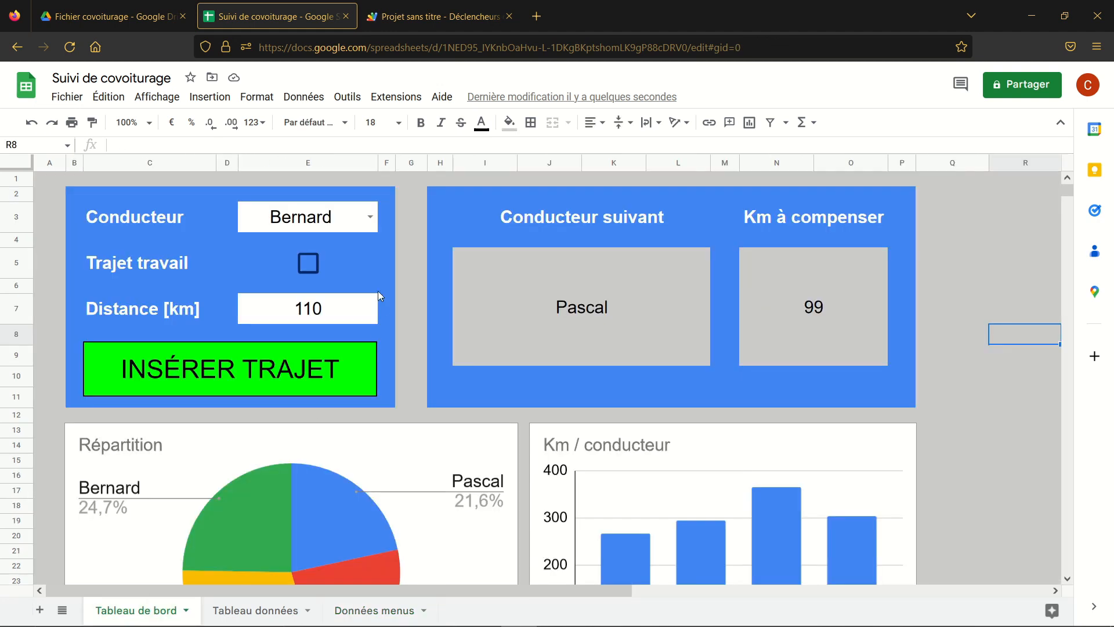
{"action": "left_click", "coordinate": [310, 266]}
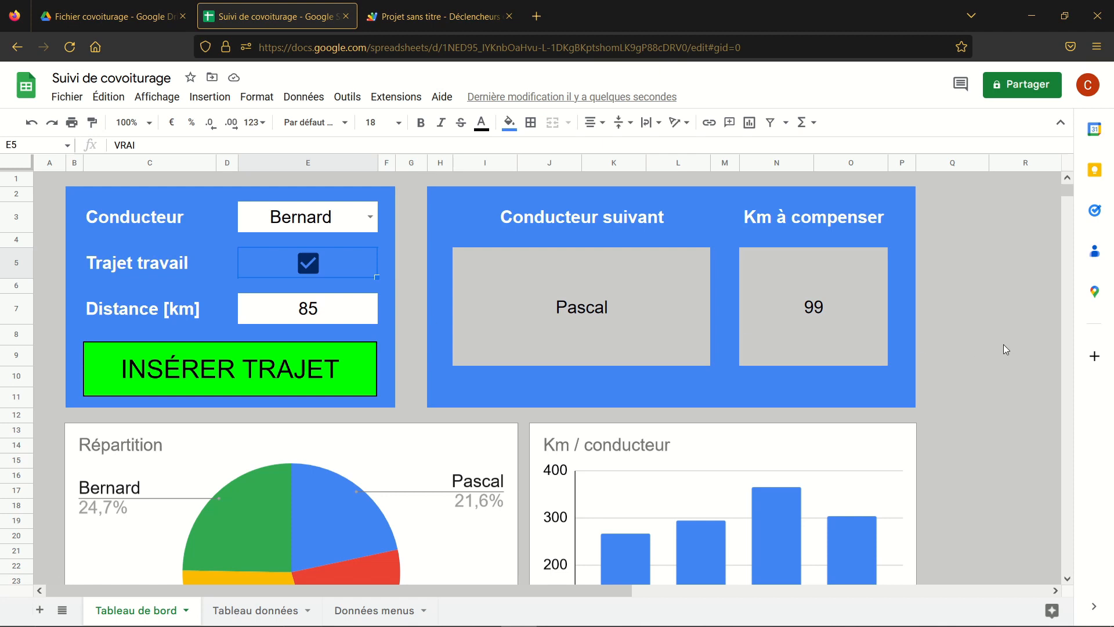
{"action": "left_click", "coordinate": [1018, 353]}
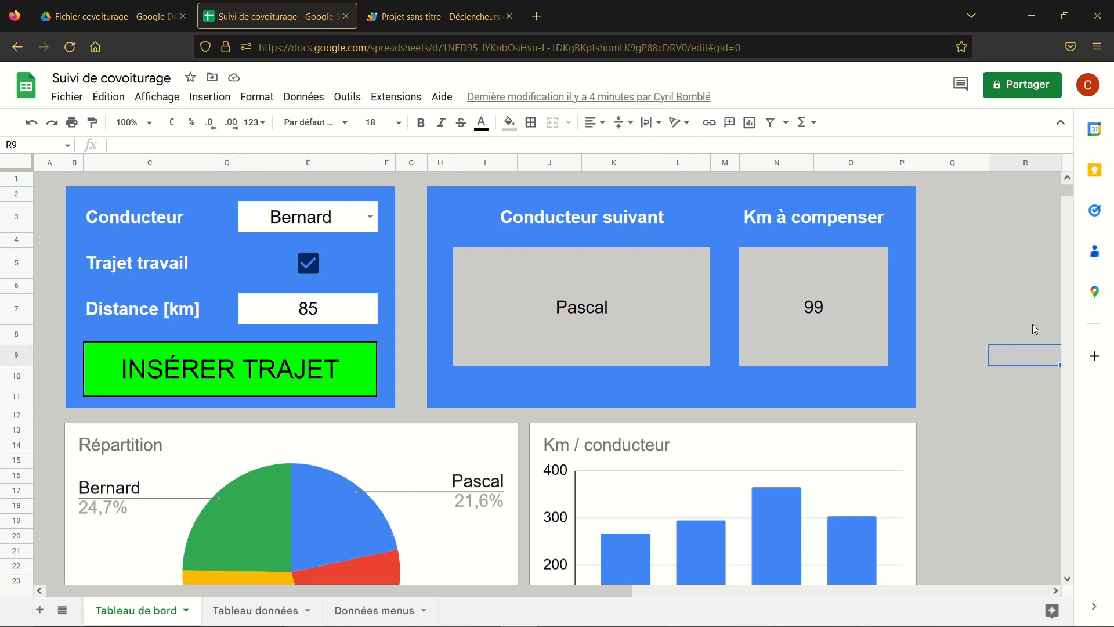